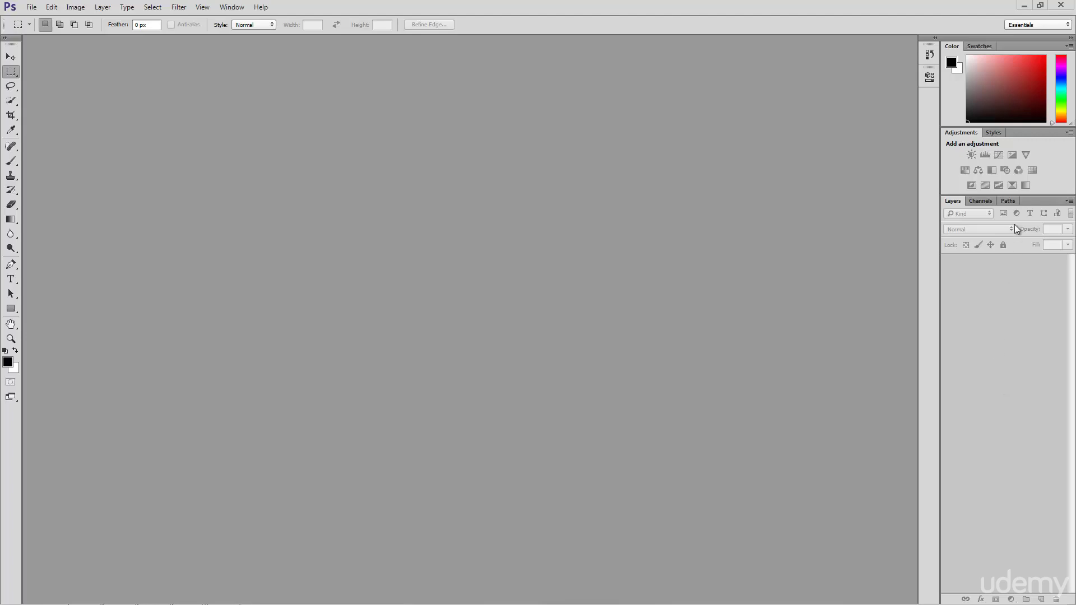
# Close Photoshop and open Laptop.jpg from the desktop with Adobe Photoshop CC 2014
pyautogui.click(1061, 5)
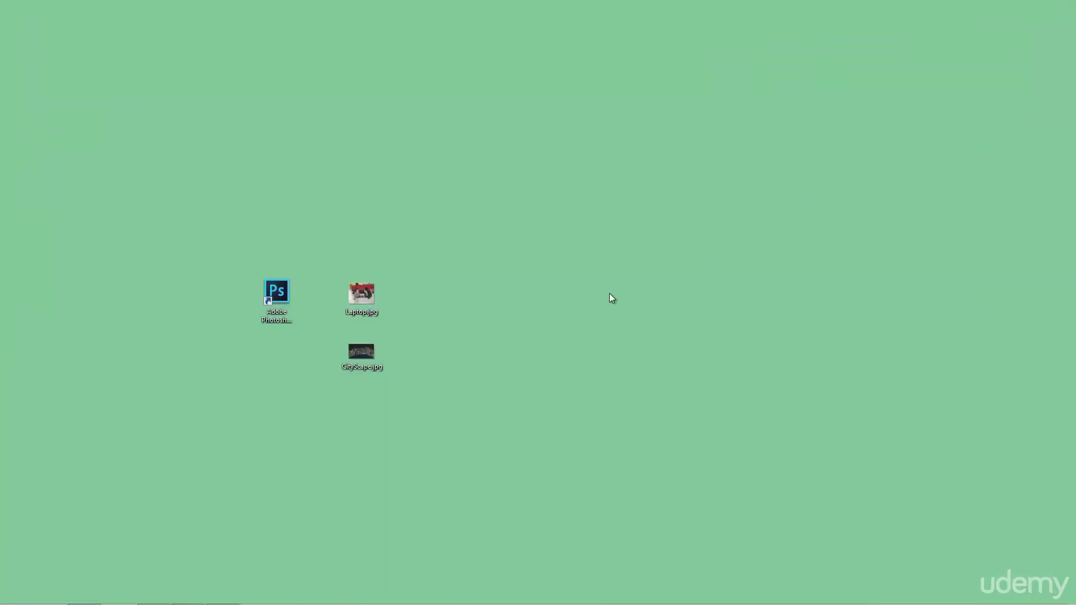
pyautogui.click(364, 294)
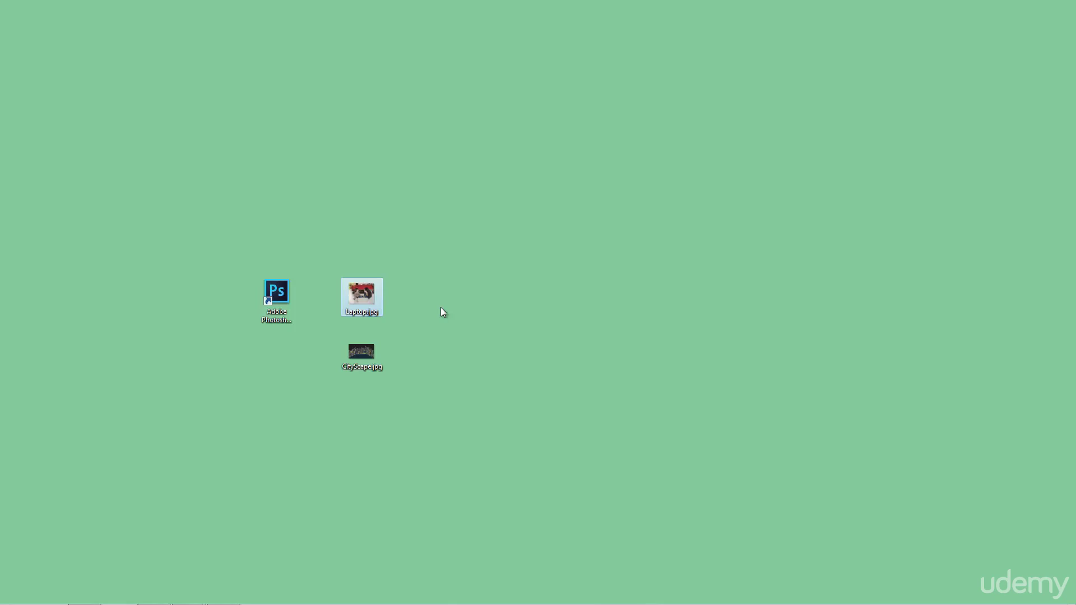
pyautogui.rightClick(359, 302)
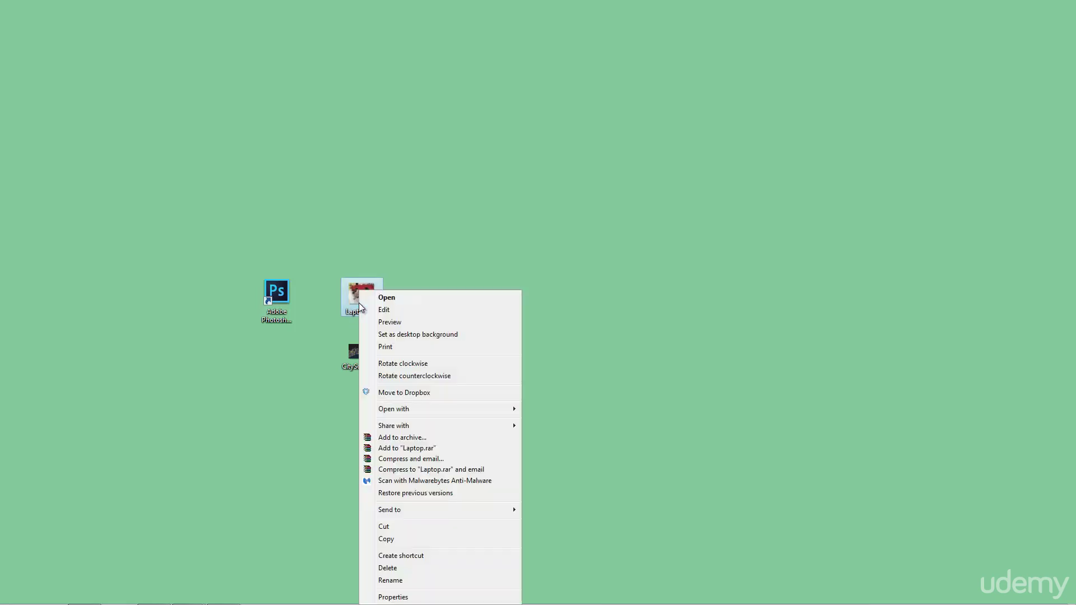
pyautogui.moveTo(441, 413)
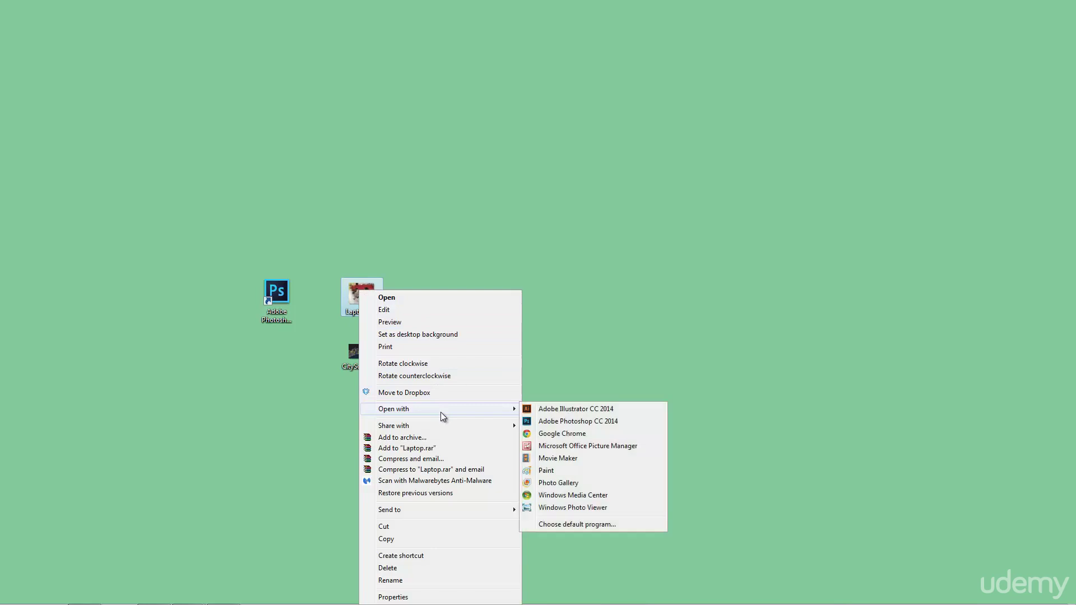
pyautogui.click(577, 421)
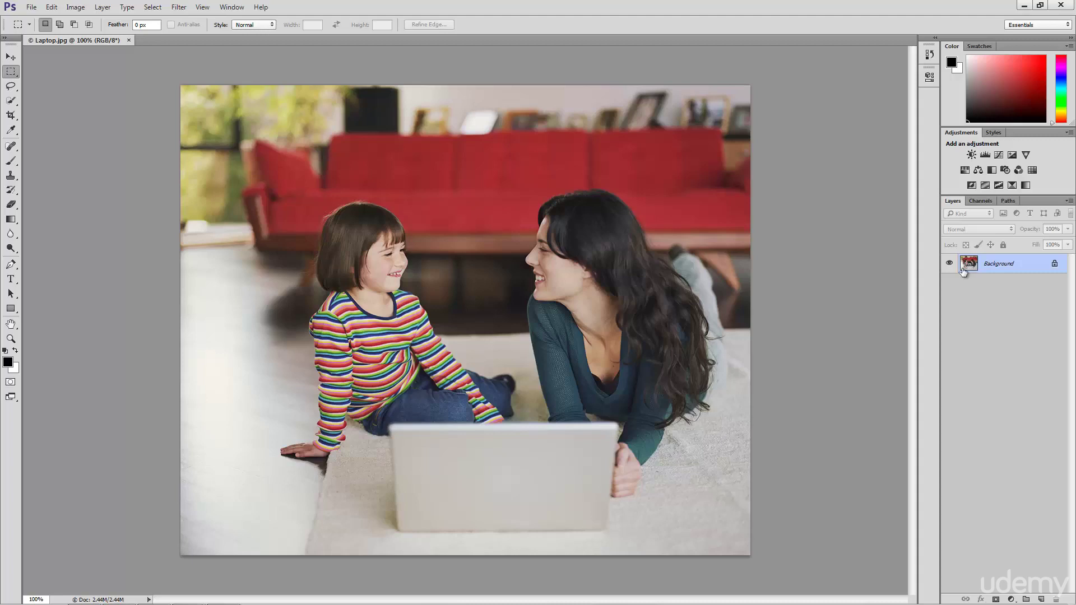
# Open CityScape.jpg from the Desktop folder and switch between it and the Laptop.jpg document
pyautogui.click(32, 9)
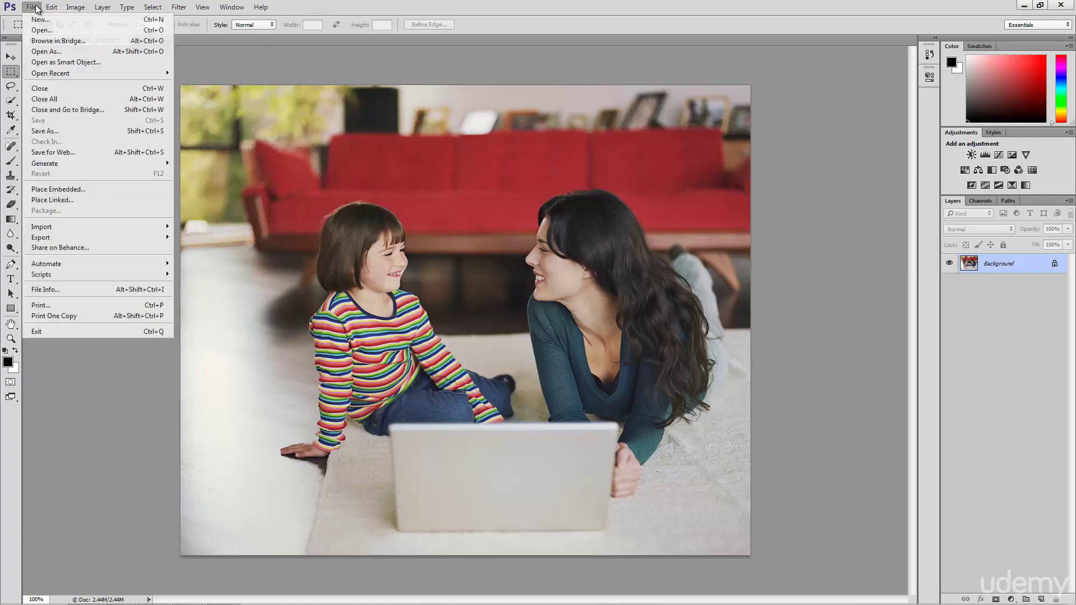
pyautogui.click(44, 33)
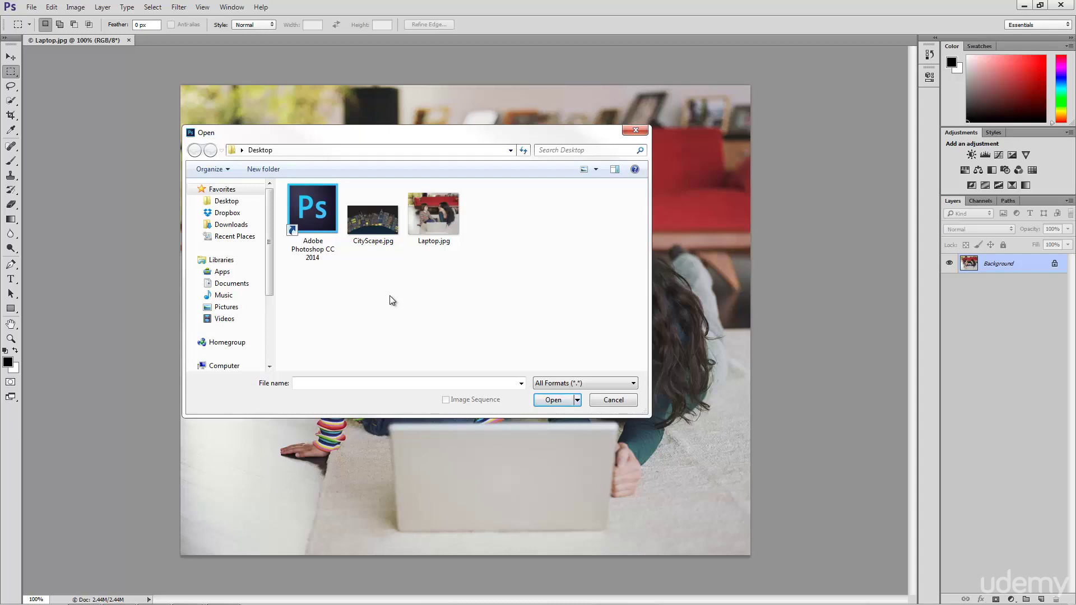
pyautogui.click(383, 230)
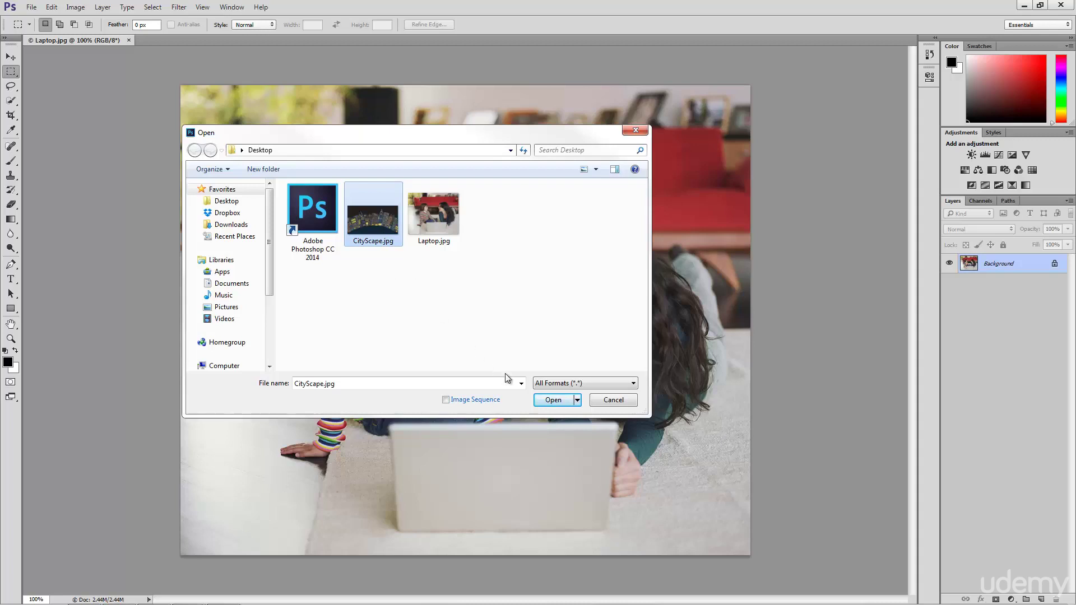
pyautogui.click(552, 401)
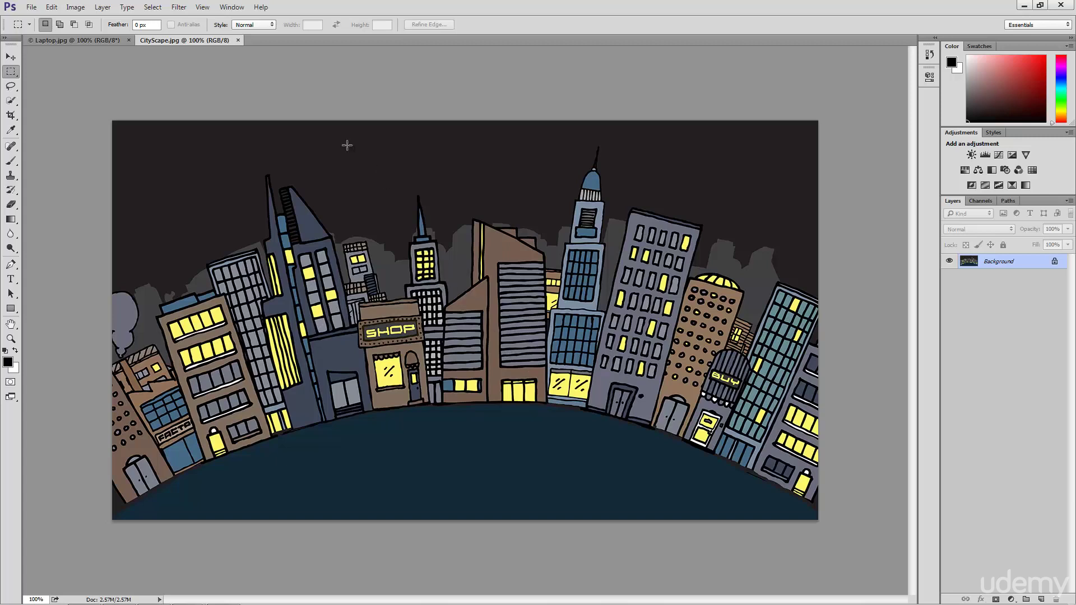
pyautogui.click(82, 39)
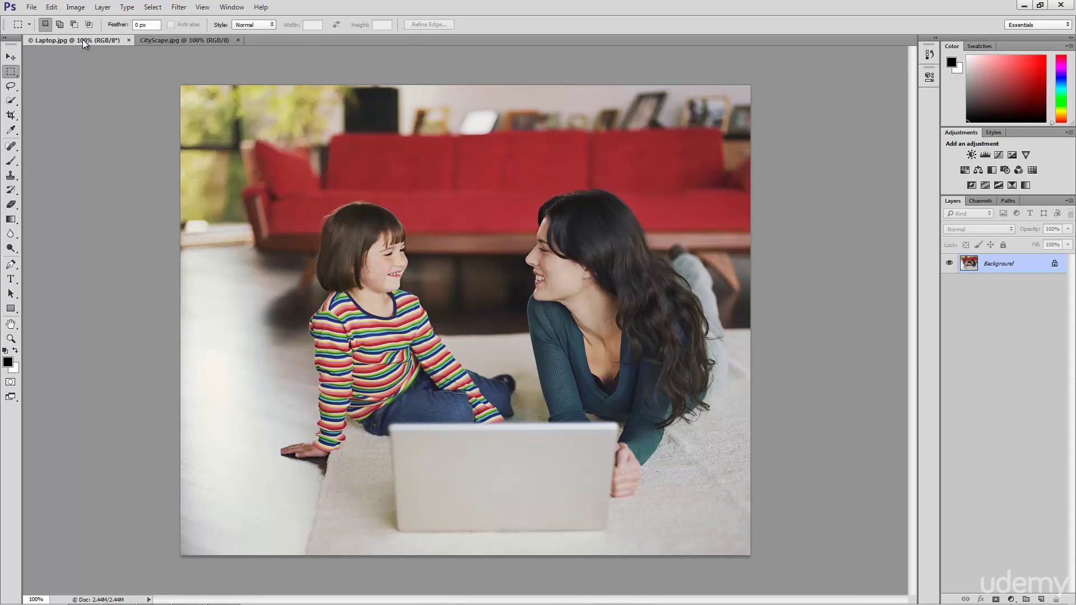
pyautogui.click(162, 39)
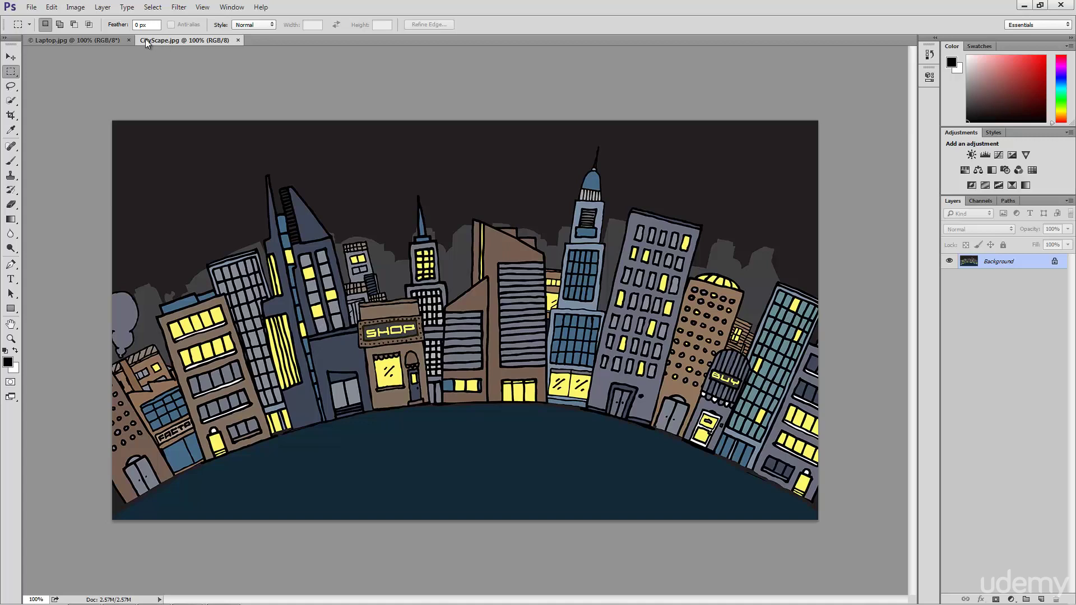
# Start a new document and set its width and height units to pixels
pyautogui.click(32, 8)
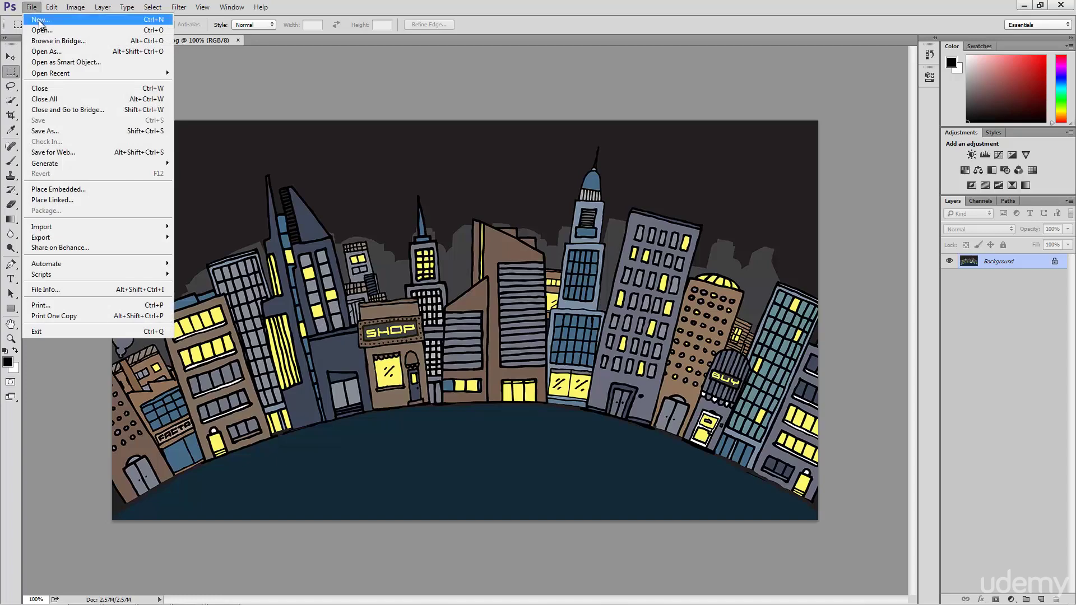
pyautogui.click(40, 20)
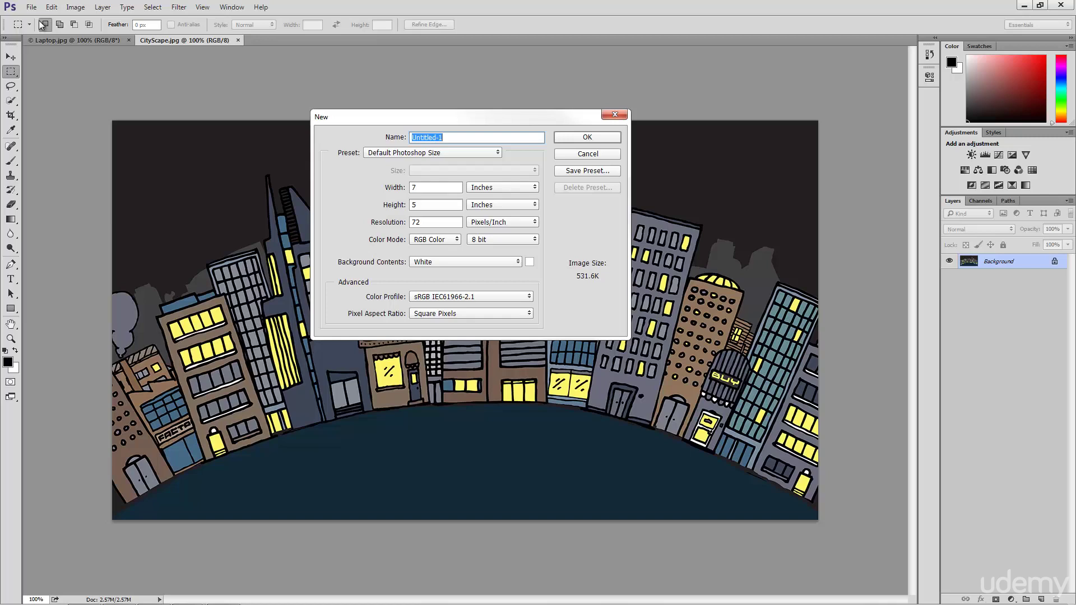
pyautogui.click(457, 139)
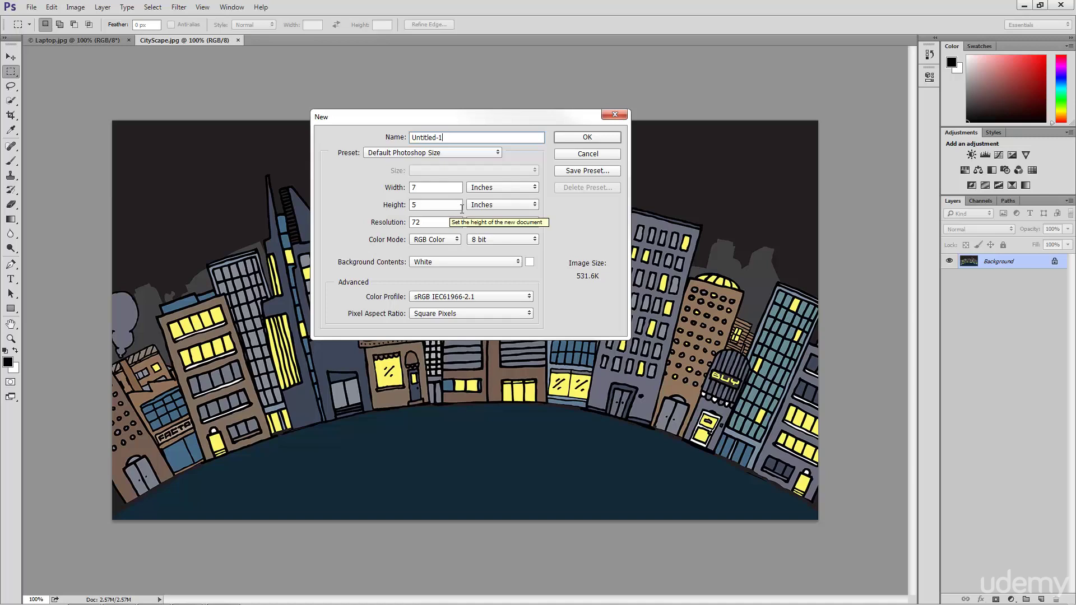
pyautogui.click(518, 206)
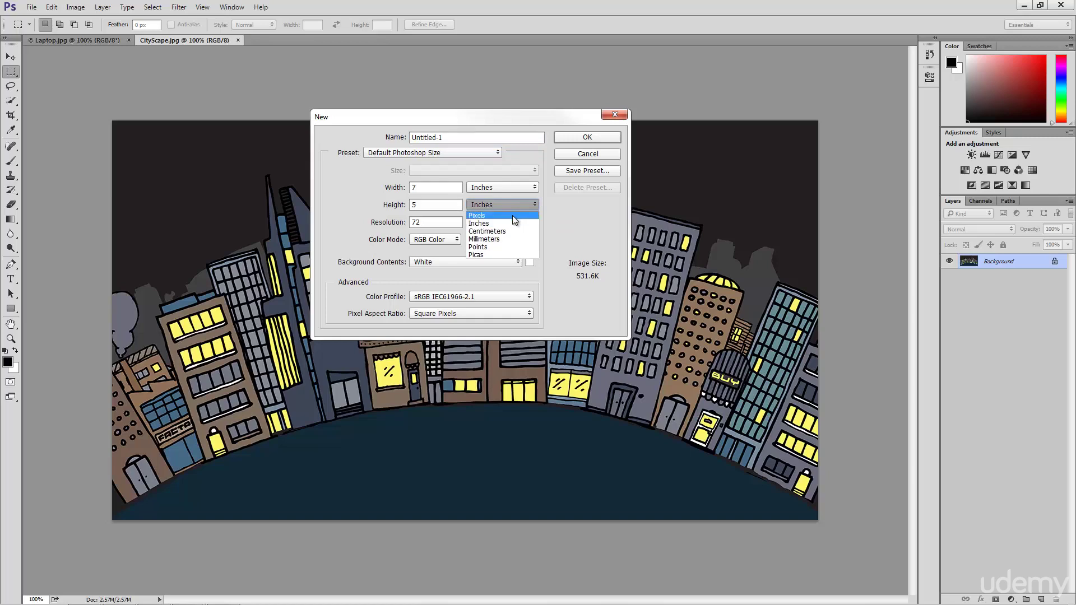
pyautogui.click(514, 216)
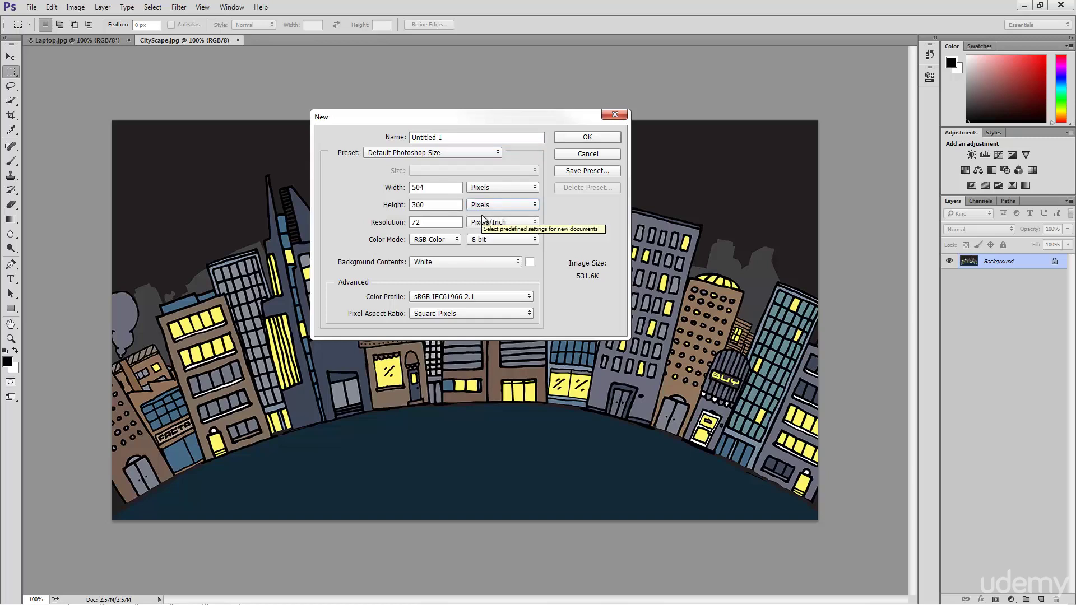
# Set the new document's width and height units to inches
pyautogui.click(453, 188)
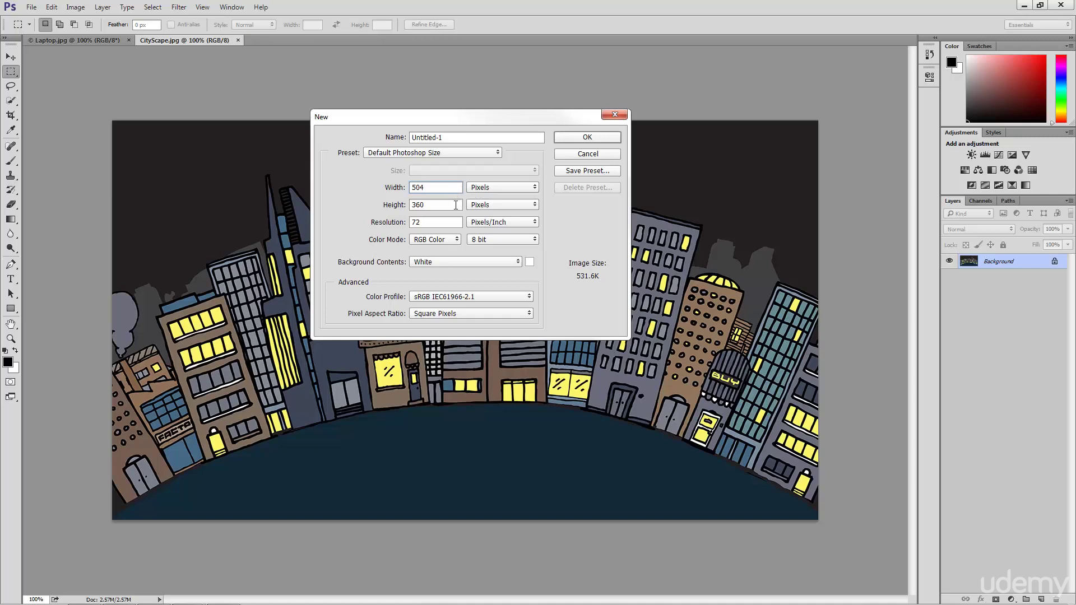
pyautogui.click(455, 204)
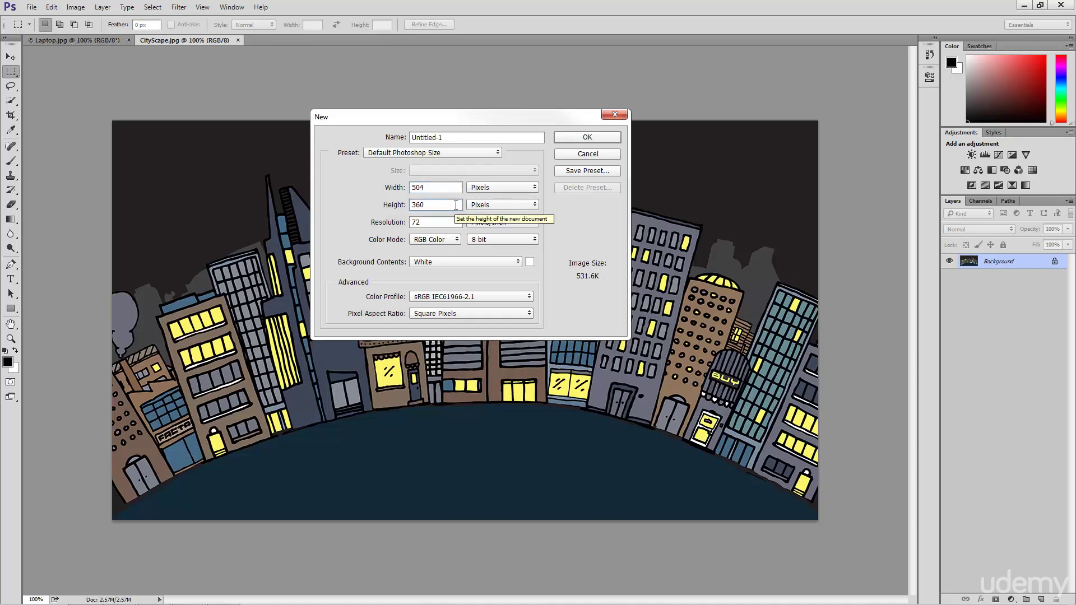
pyautogui.doubleClick(441, 207)
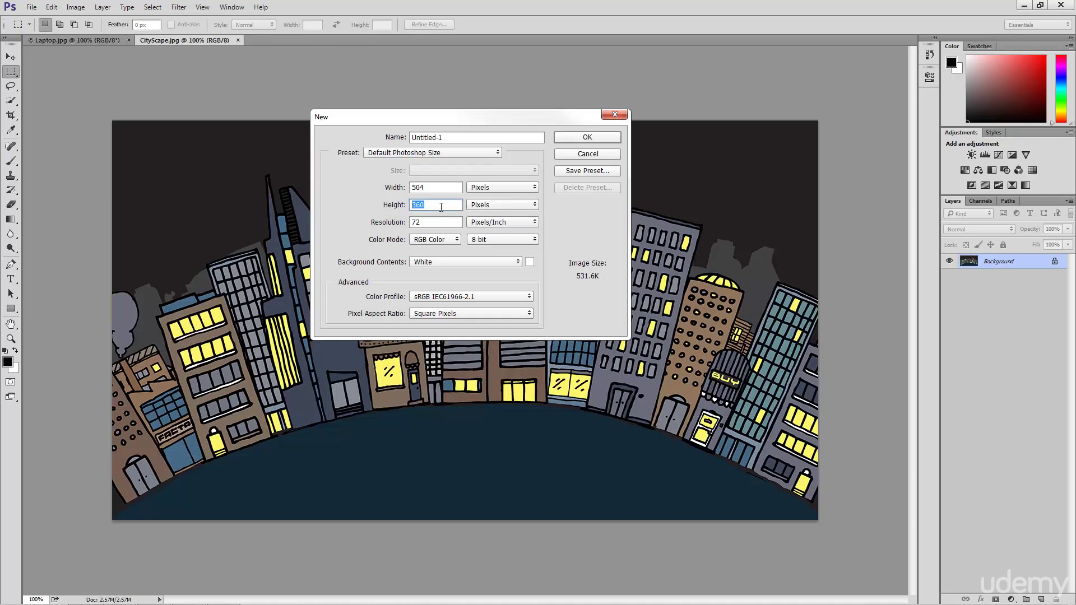
pyautogui.click(452, 205)
pyautogui.click(493, 206)
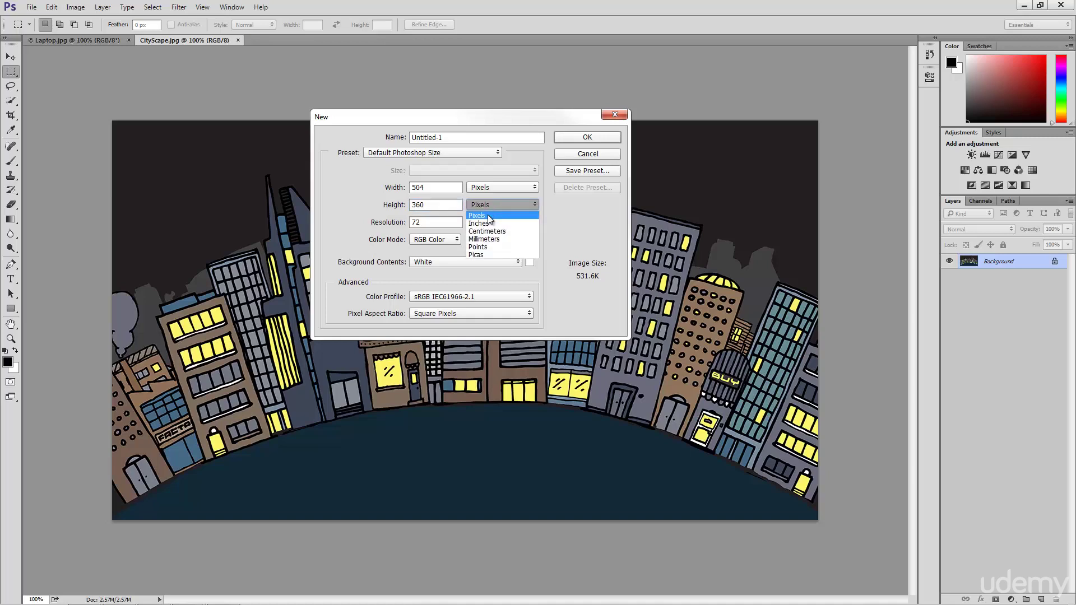
pyautogui.click(489, 224)
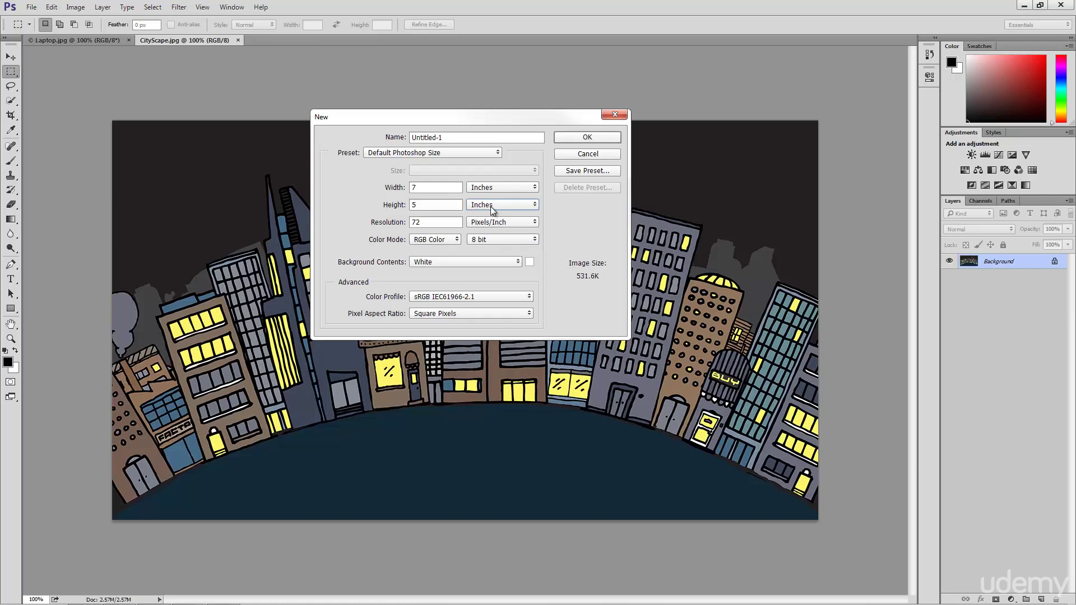
# Examine the new document's resolution, color mode, bit depth and background contents options
pyautogui.click(450, 224)
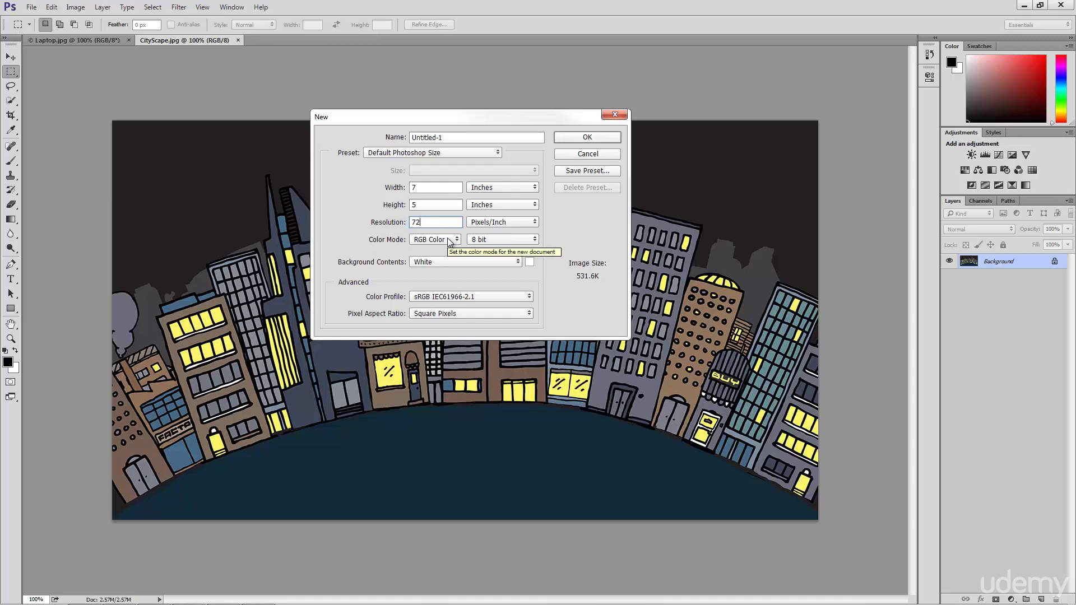
pyautogui.click(449, 240)
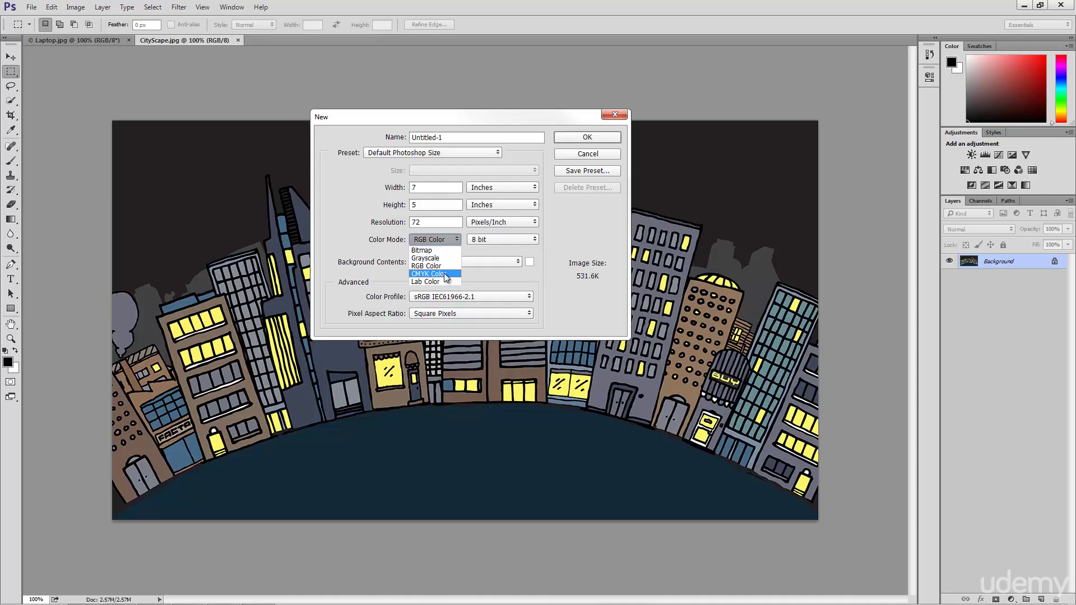
pyautogui.click(480, 277)
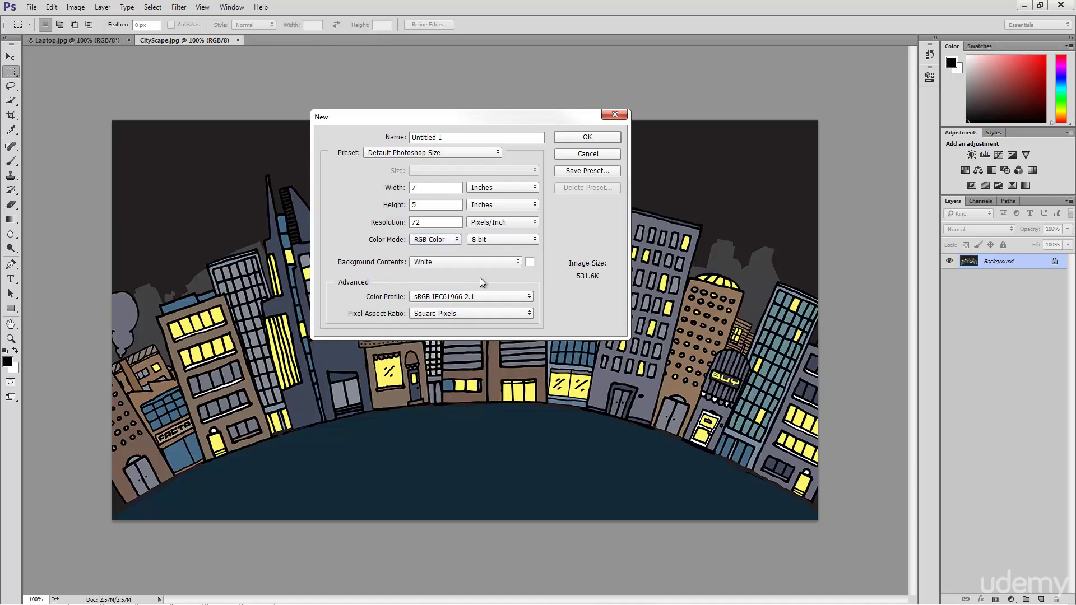
pyautogui.click(500, 239)
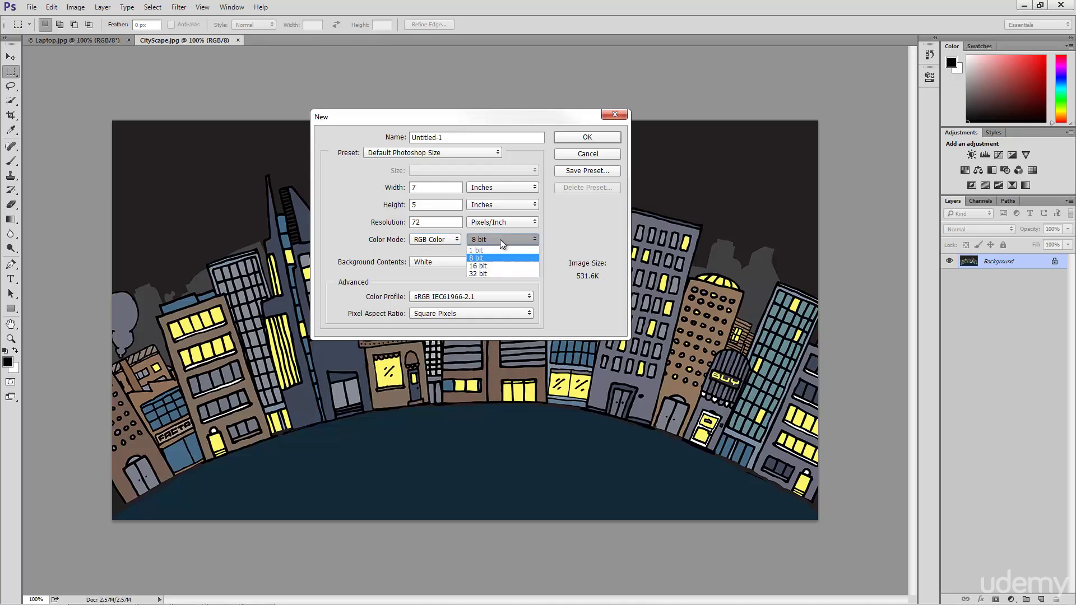
pyautogui.click(497, 242)
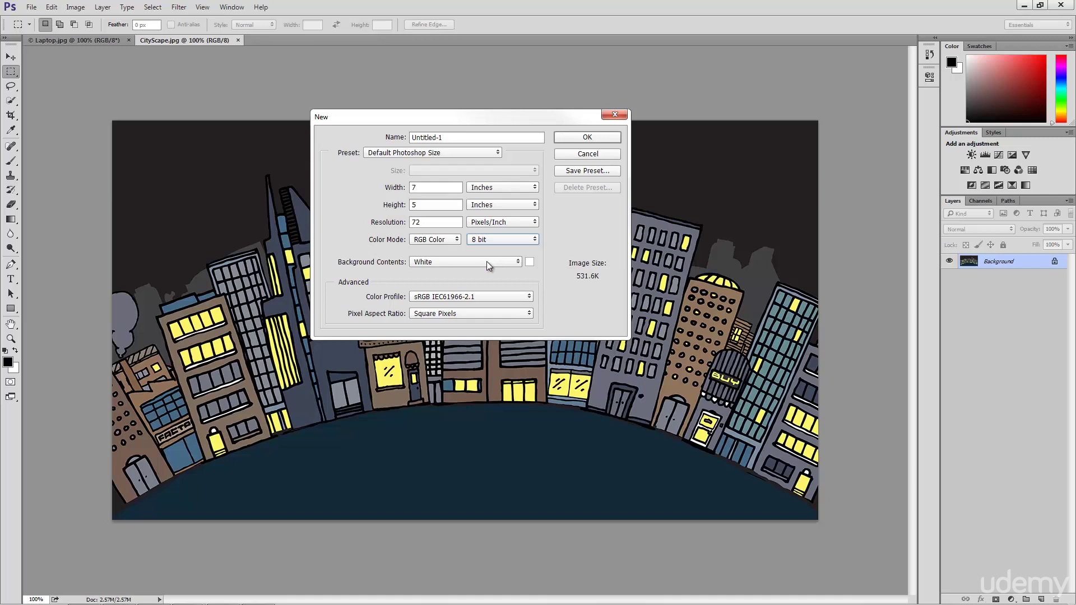
pyautogui.click(487, 261)
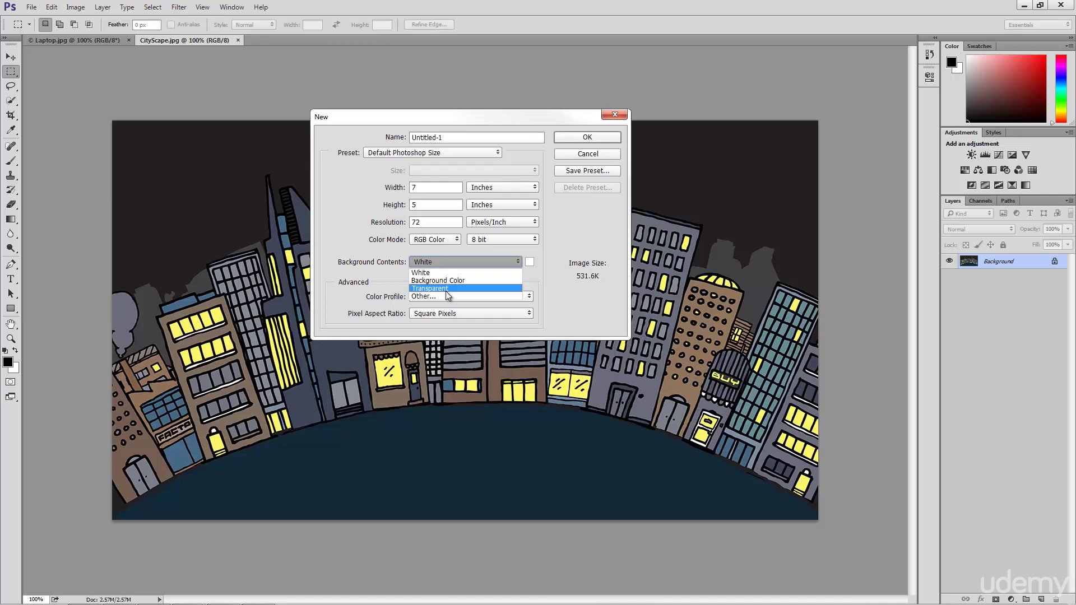
pyautogui.click(536, 288)
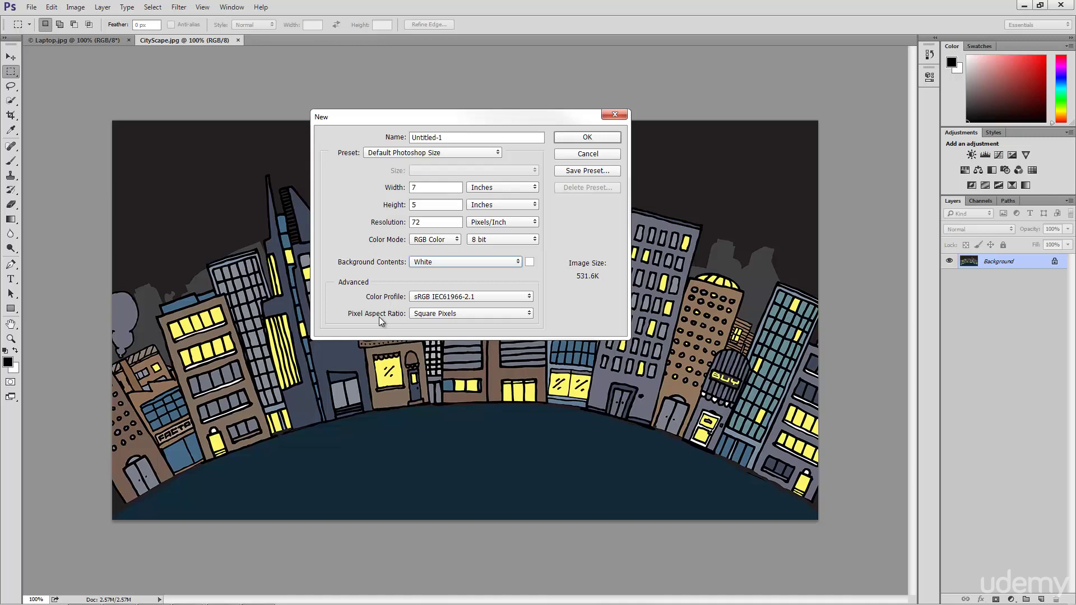
# Apply the U.S. Paper preset to the new document and inspect its resolution
pyautogui.click(459, 157)
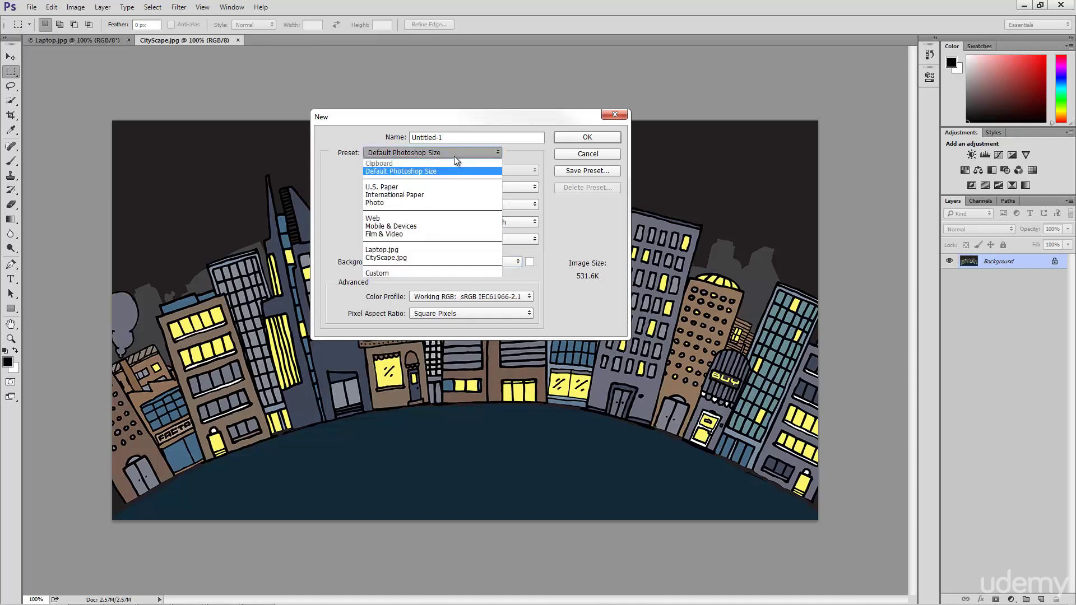
pyautogui.click(441, 190)
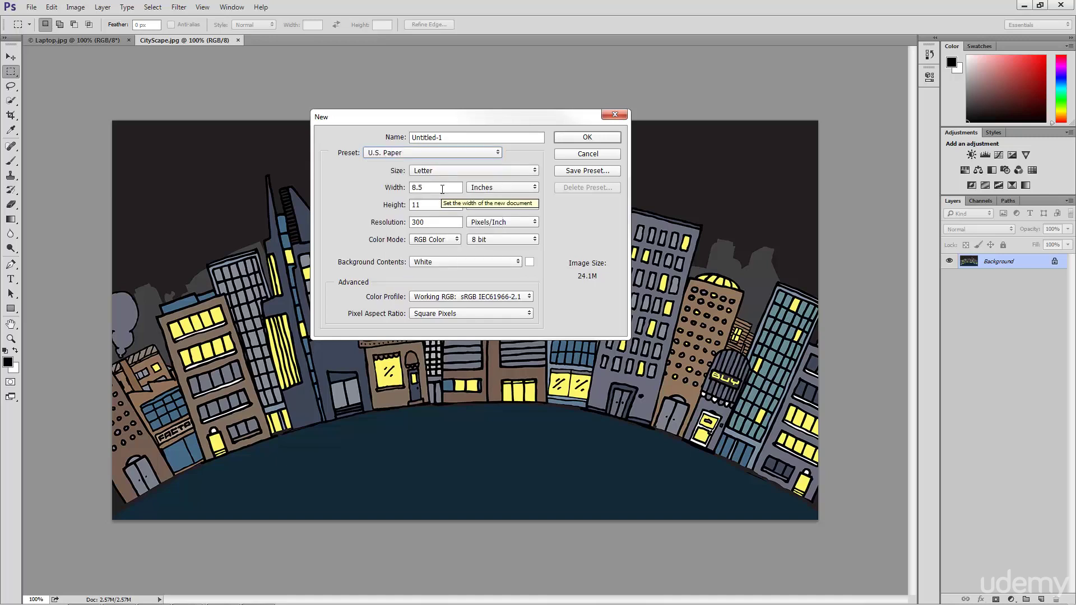
pyautogui.doubleClick(448, 222)
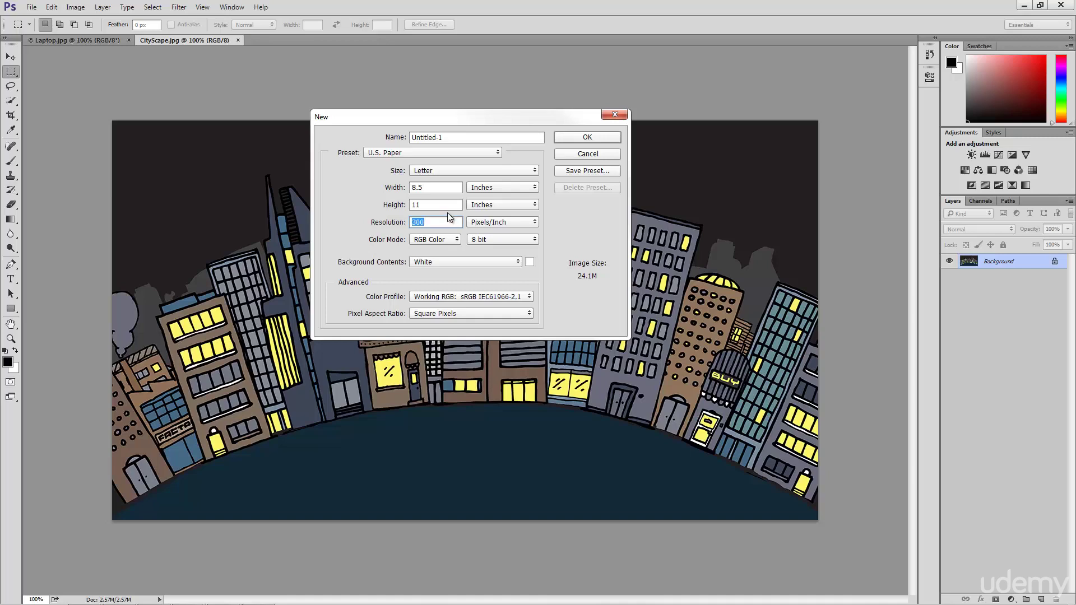
# Apply the Web preset to the new document and check its resolution
pyautogui.click(455, 154)
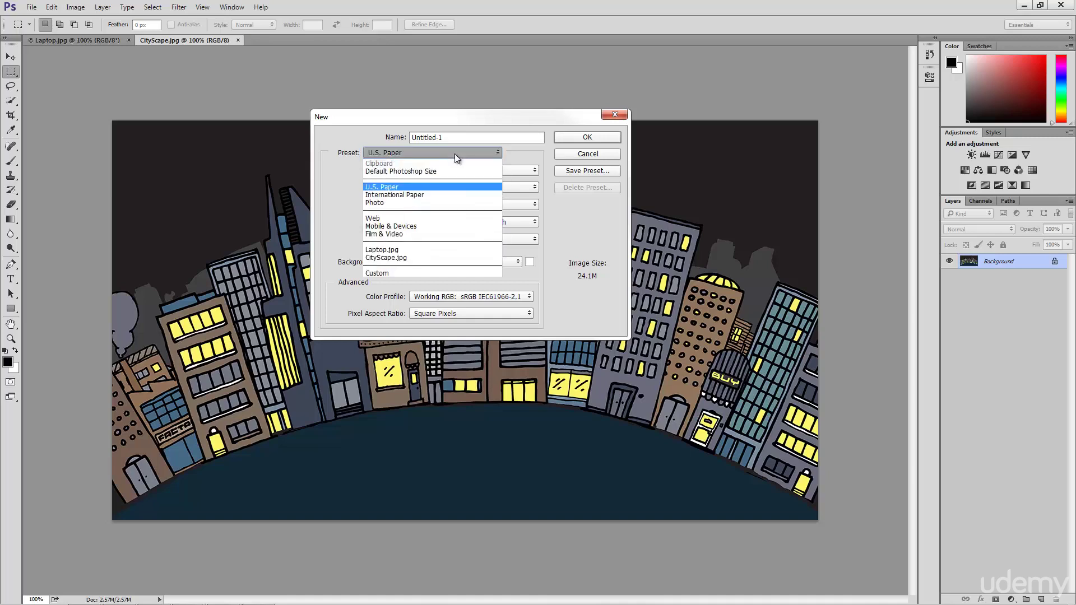
pyautogui.click(430, 219)
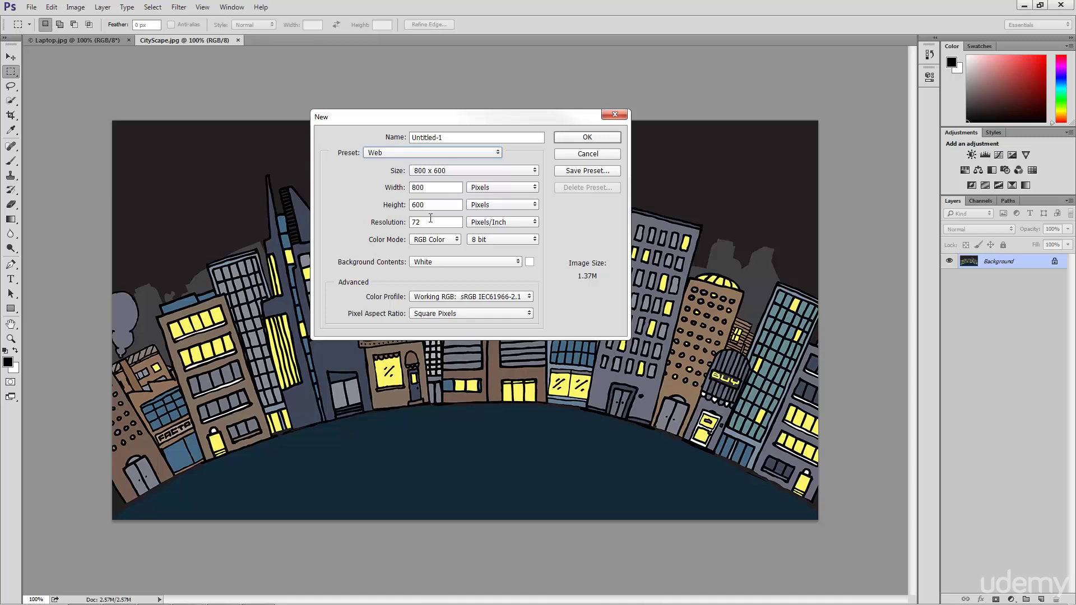
pyautogui.click(429, 220)
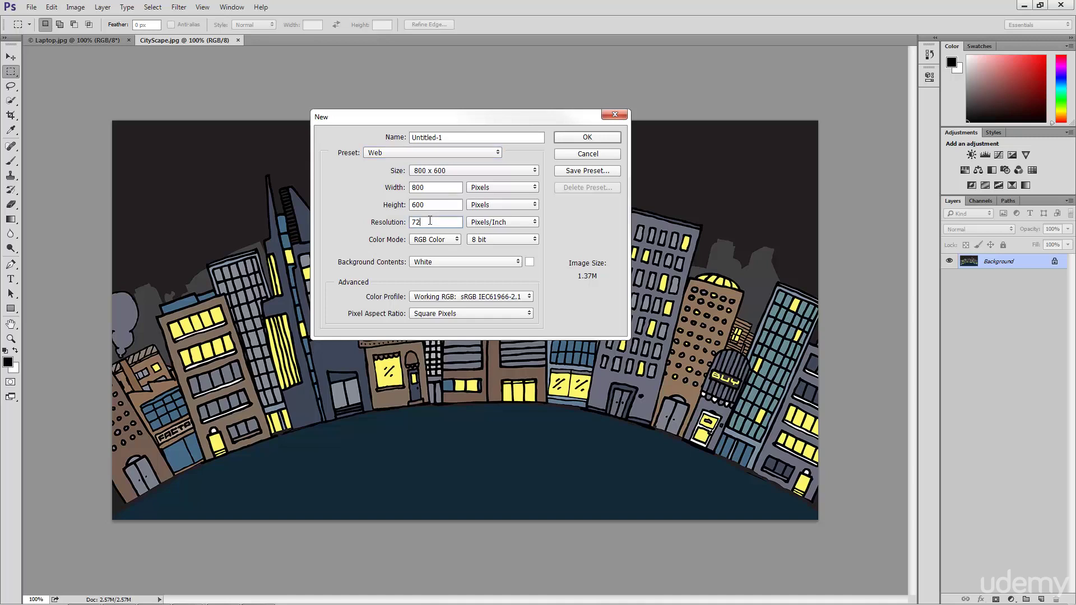